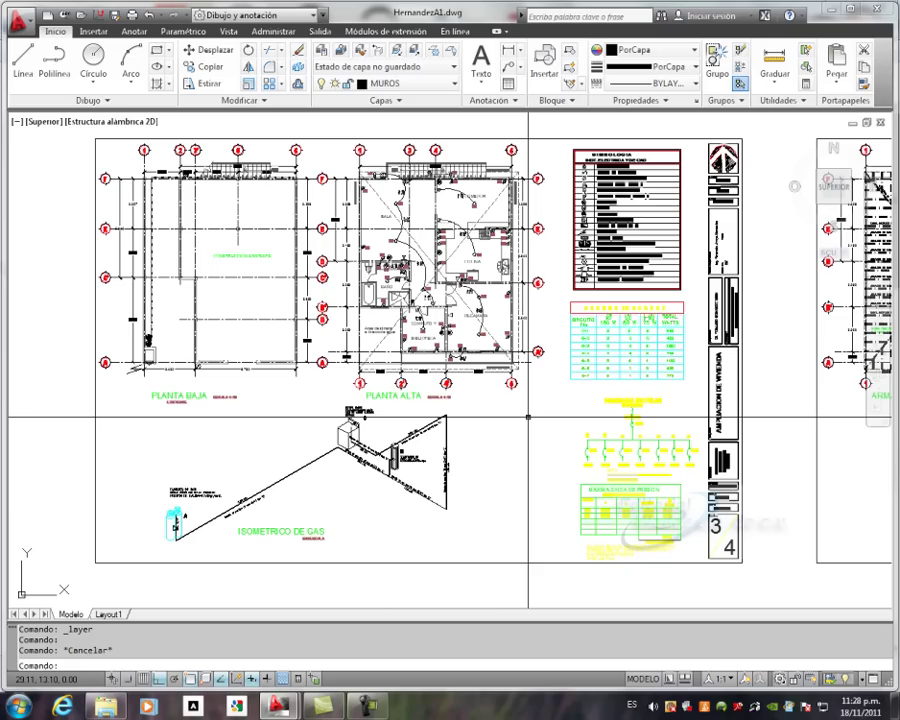
Open the quick-access toolbar's full customization command list, reposition it, then close it.
left_click(323, 17)
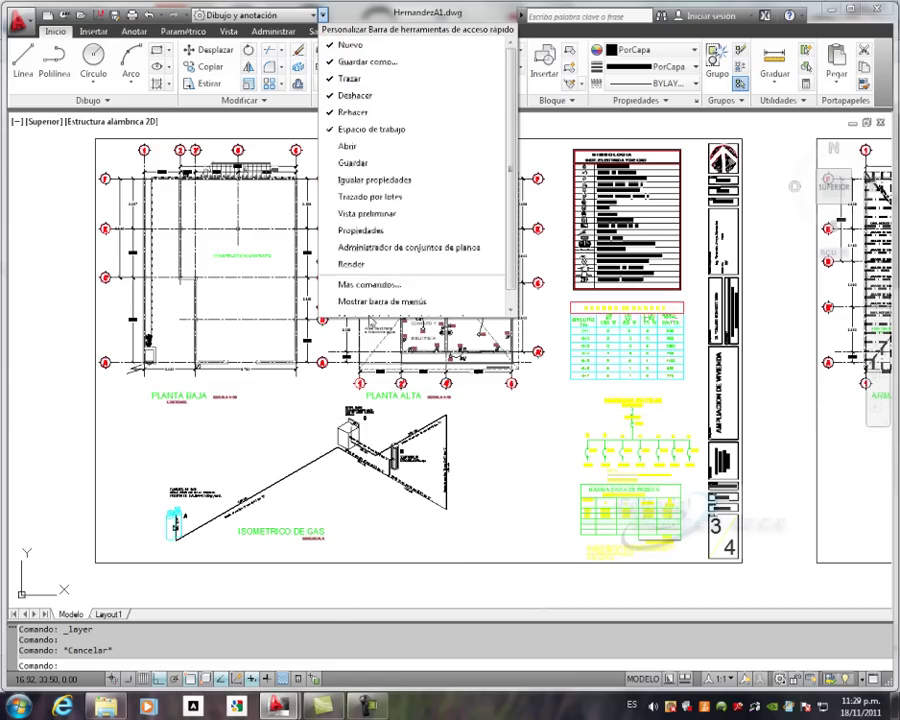
scroll(380, 300, "down", 1)
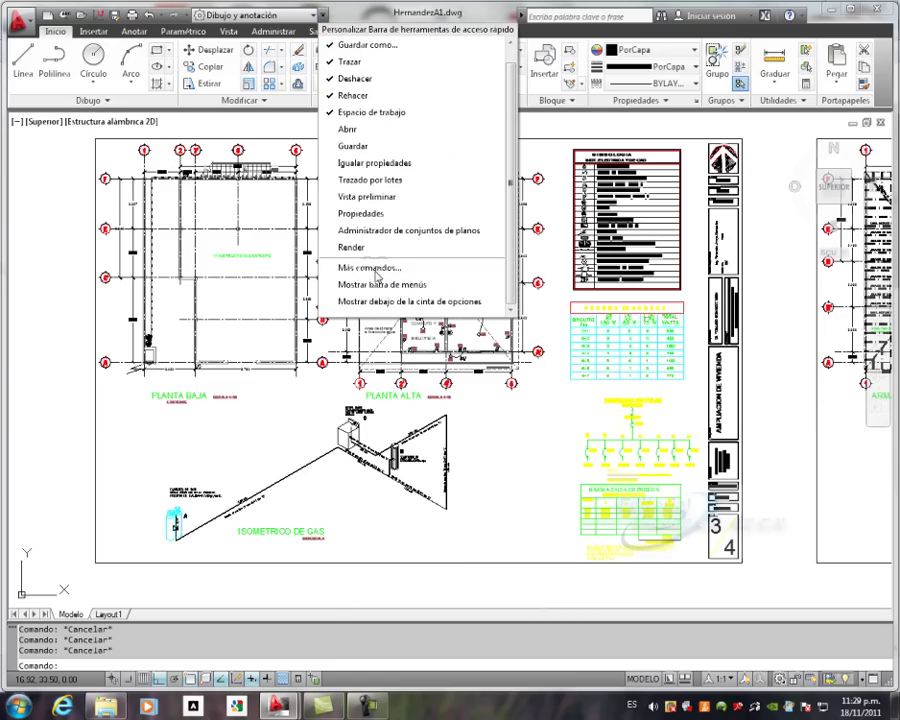
left_click(378, 272)
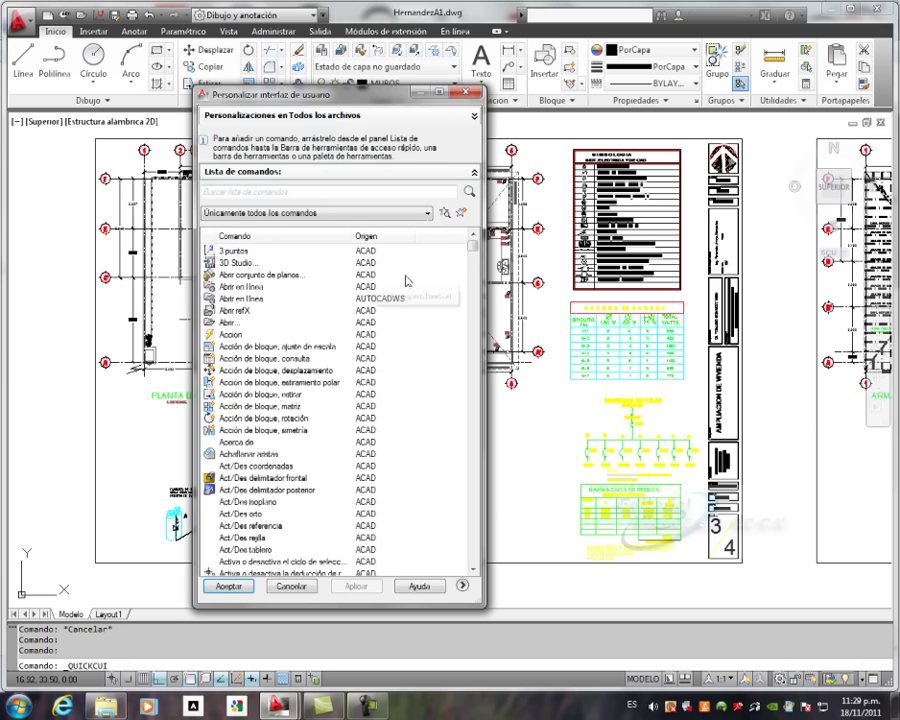
left_click_drag(402, 97, 463, 58)
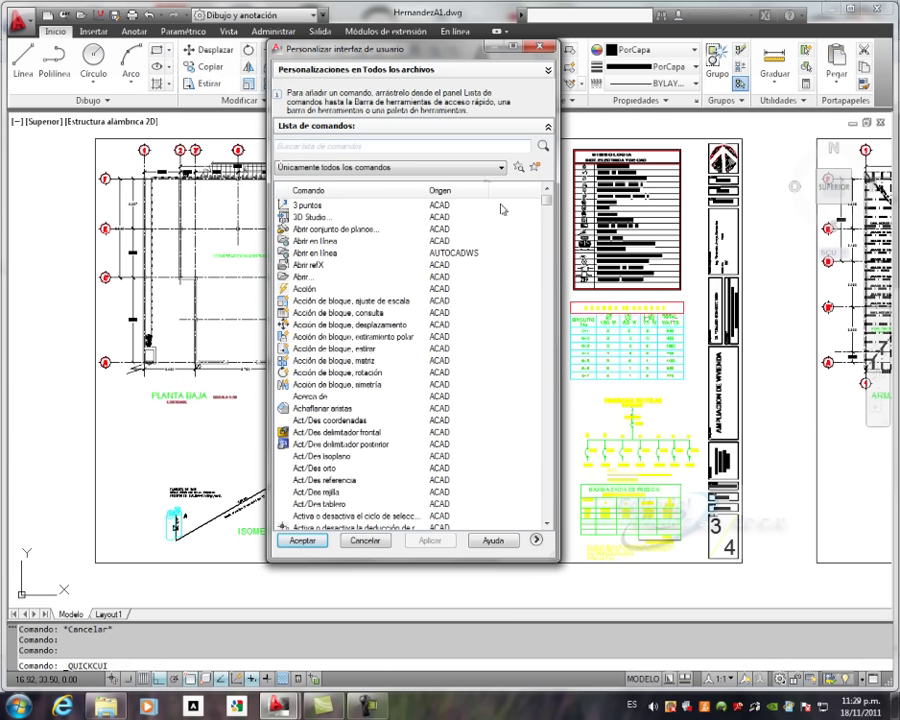
mouse_move(547, 200)
left_mouse_down()
mouse_move(548, 507)
mouse_move(550, 205)
left_mouse_up()
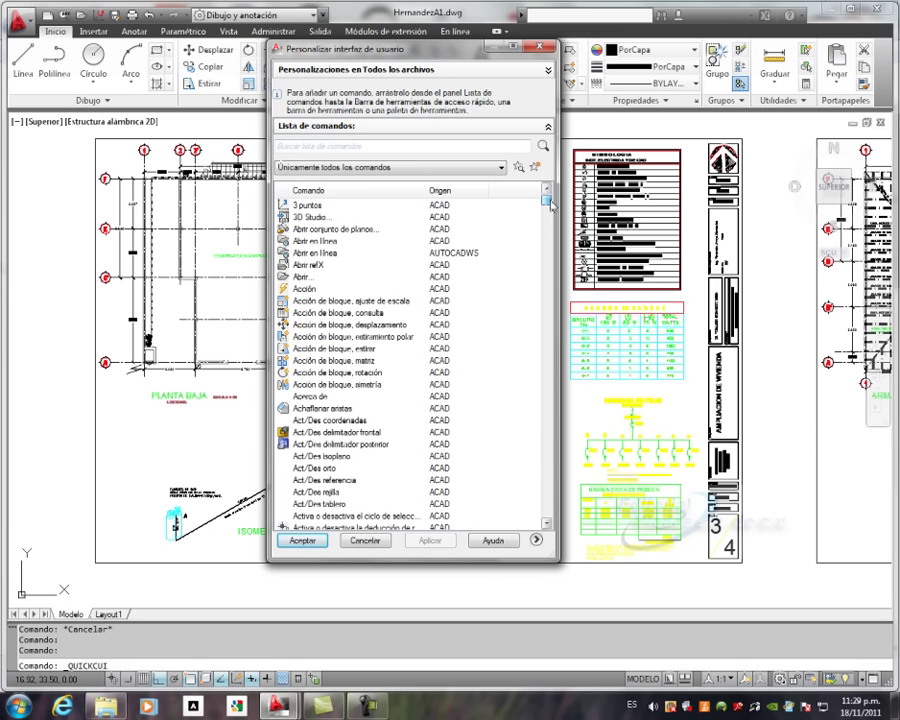
left_click(543, 46)
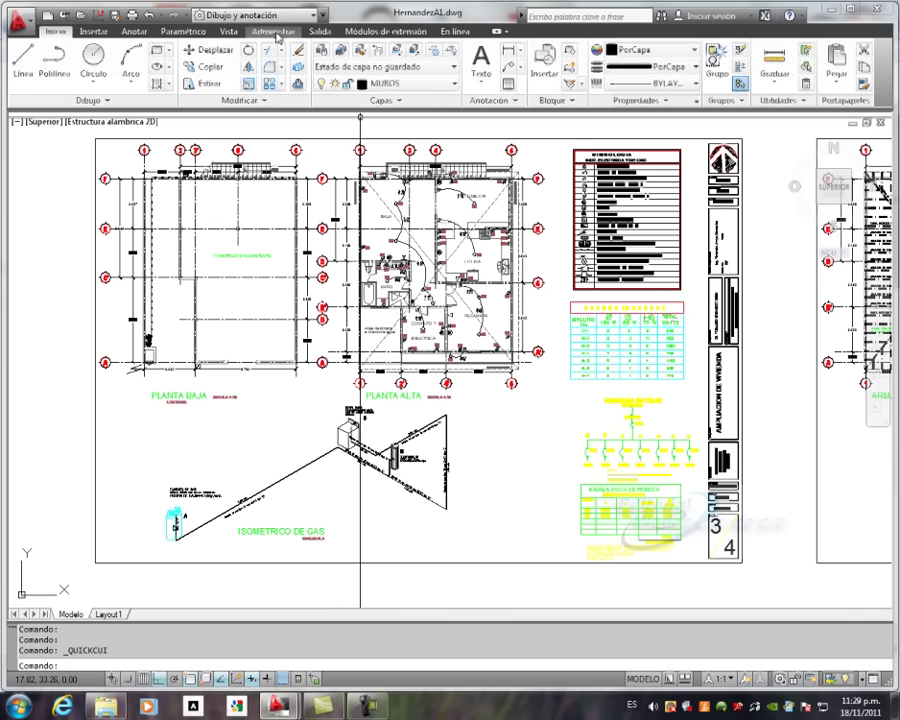
From the Manage tab, inspect the 3 puntos command in the User Interface editor, then cancel.
left_click(274, 31)
double_click(190, 62)
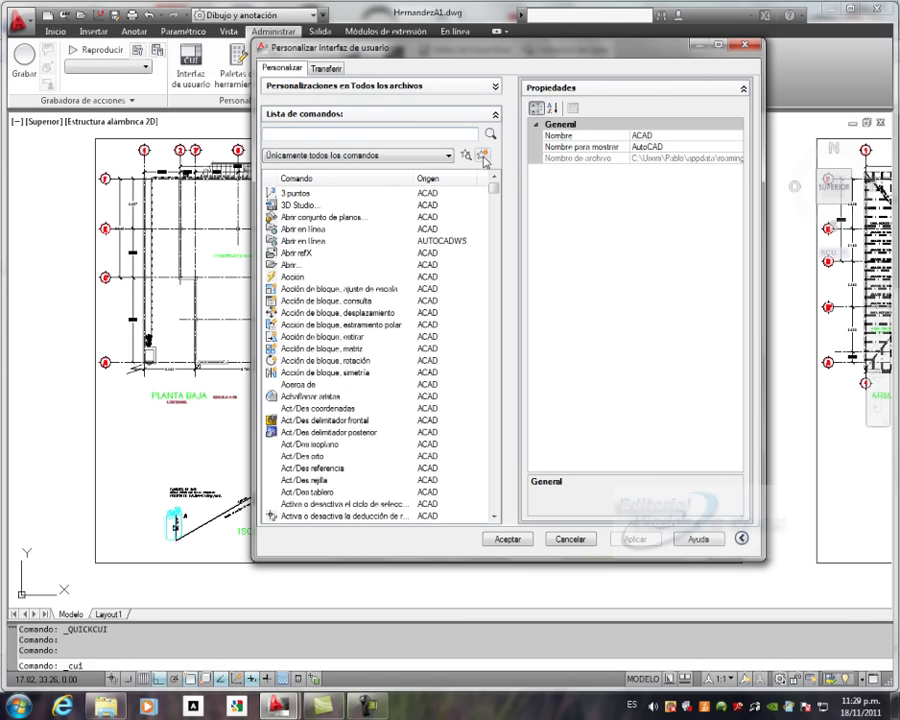
left_click(296, 193)
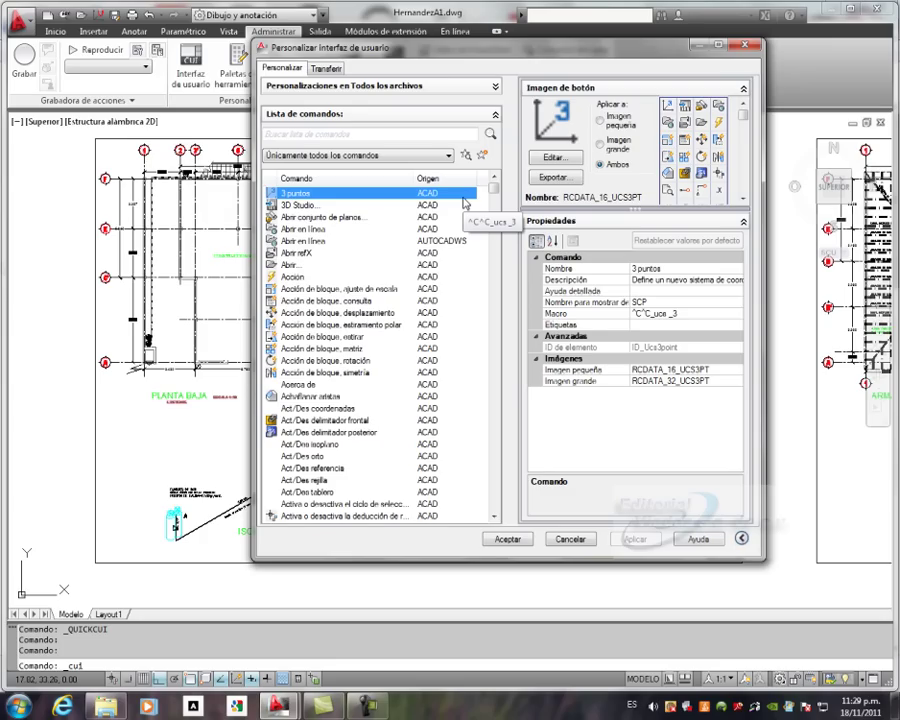
left_click(570, 540)
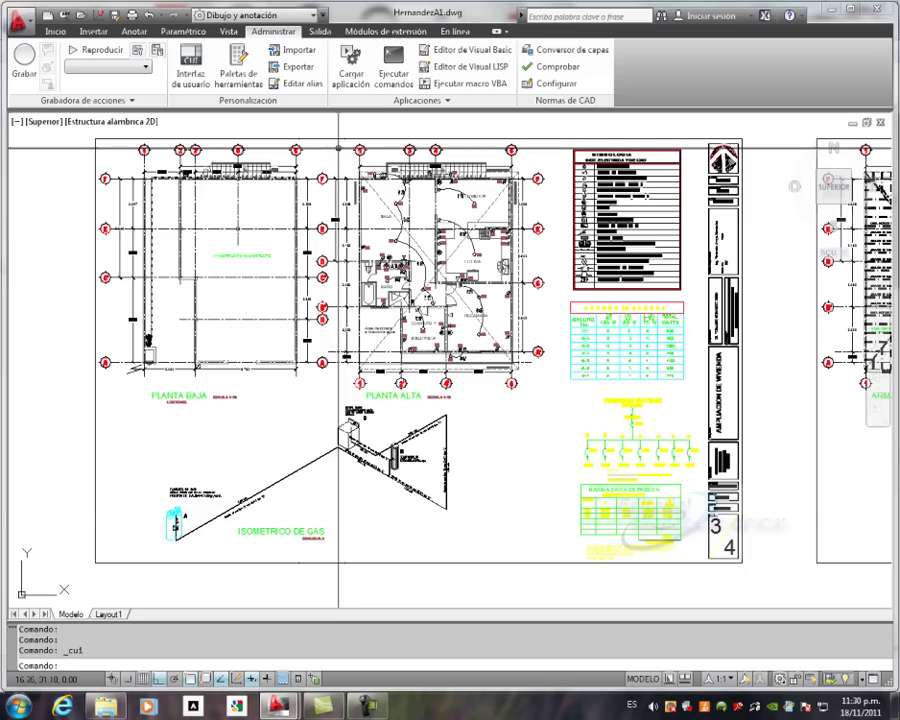
Switch to Bloques.dwg, select the door block, and cancel a stretch from its right grip.
left_click(18, 17)
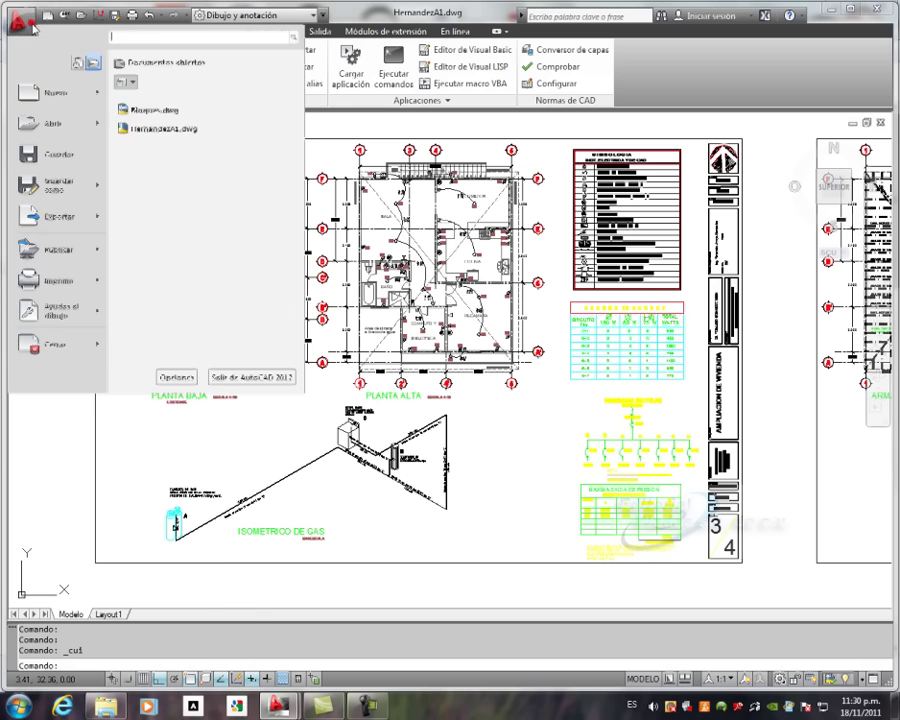
left_click(145, 110)
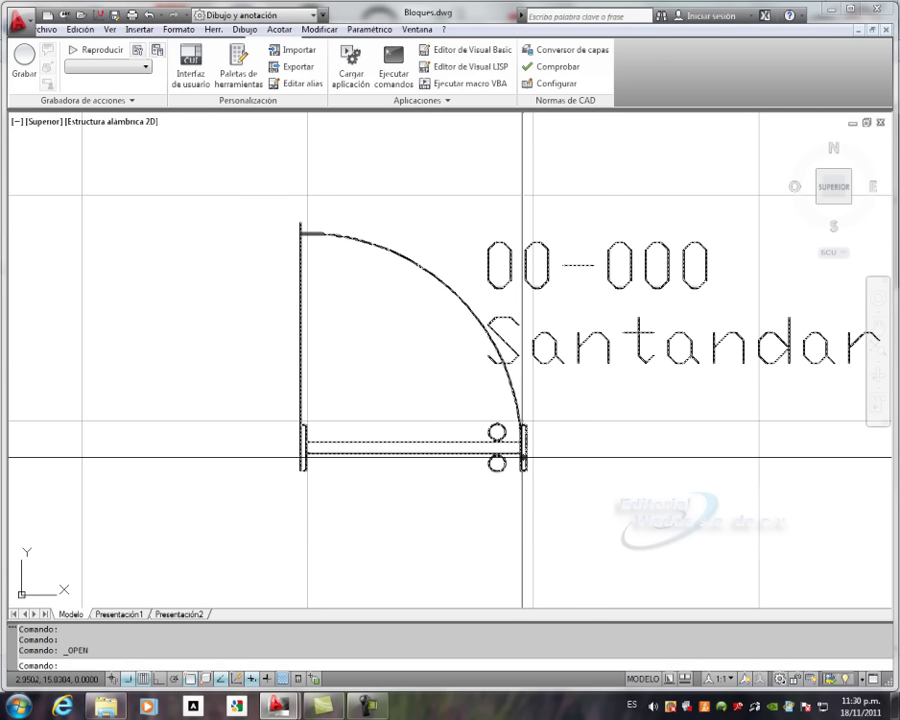
left_click(525, 457)
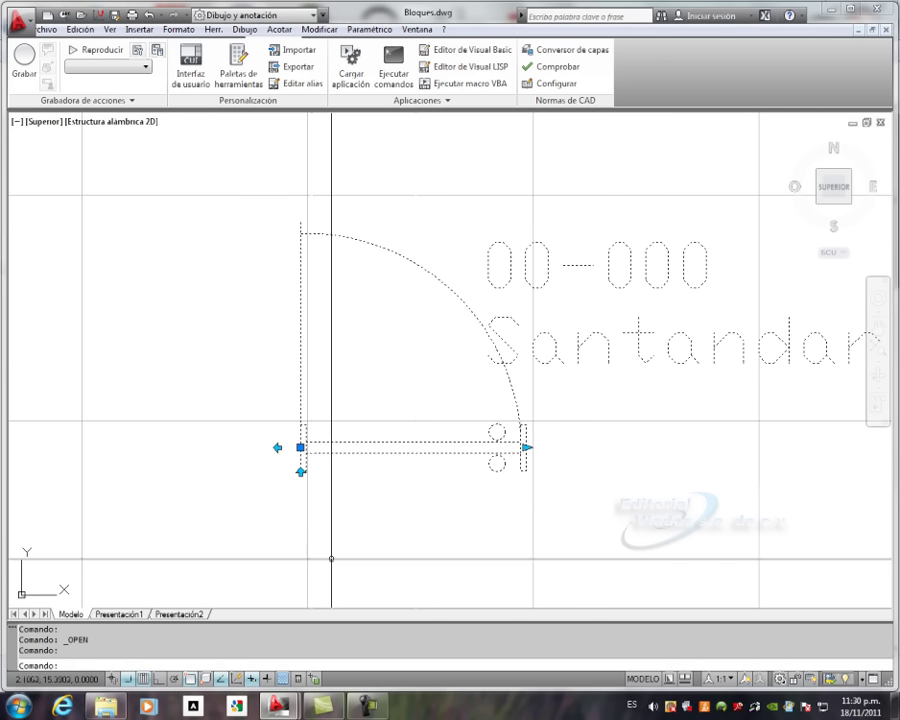
scroll(300, 492, "down", 1)
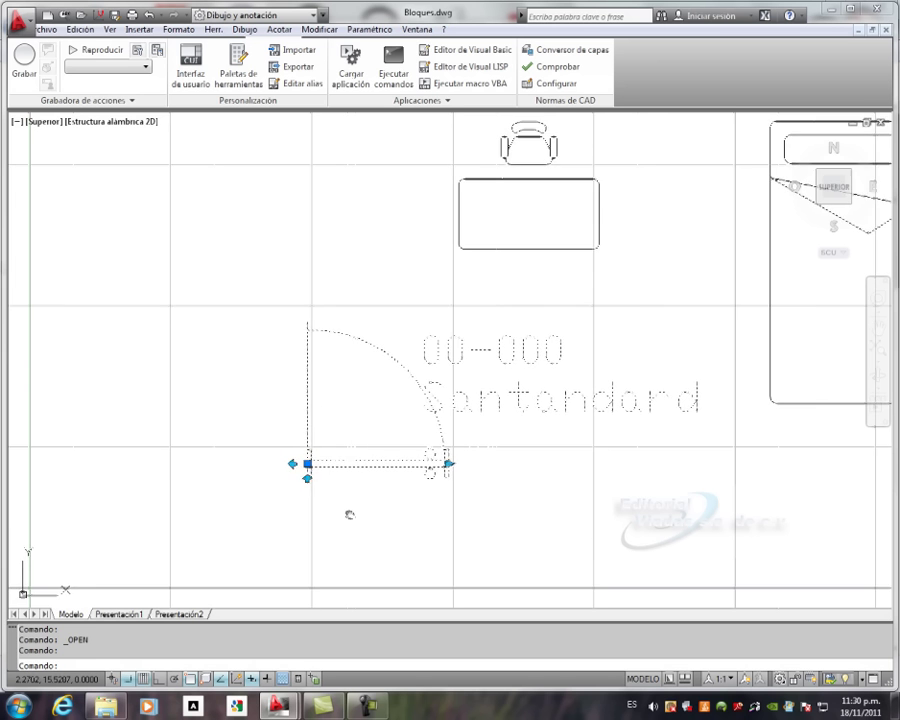
middle_click_drag(350, 512, 424, 496)
left_click(525, 448)
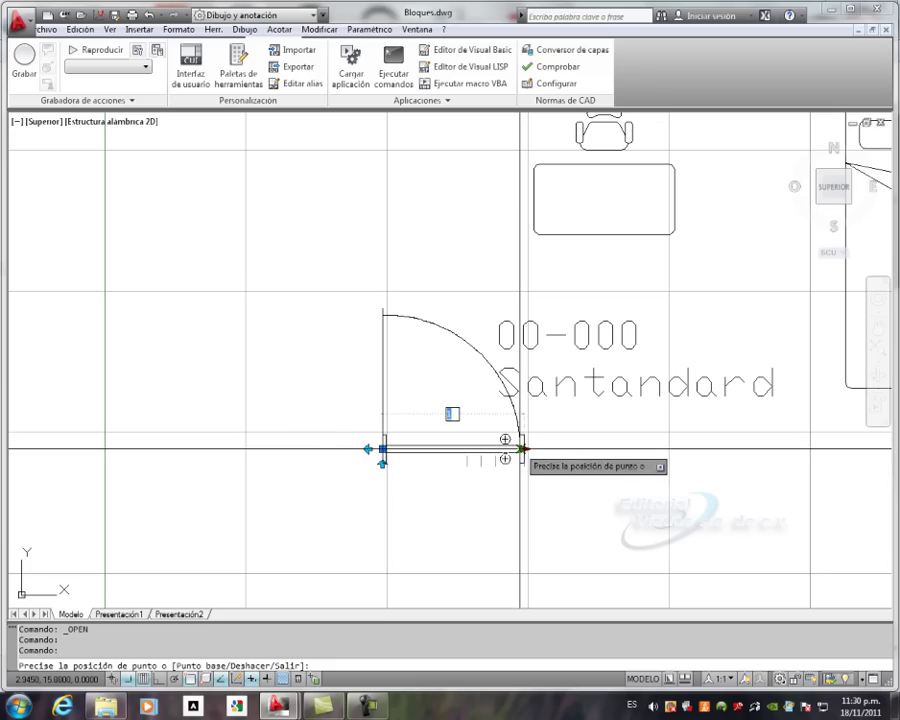
key("Escape")
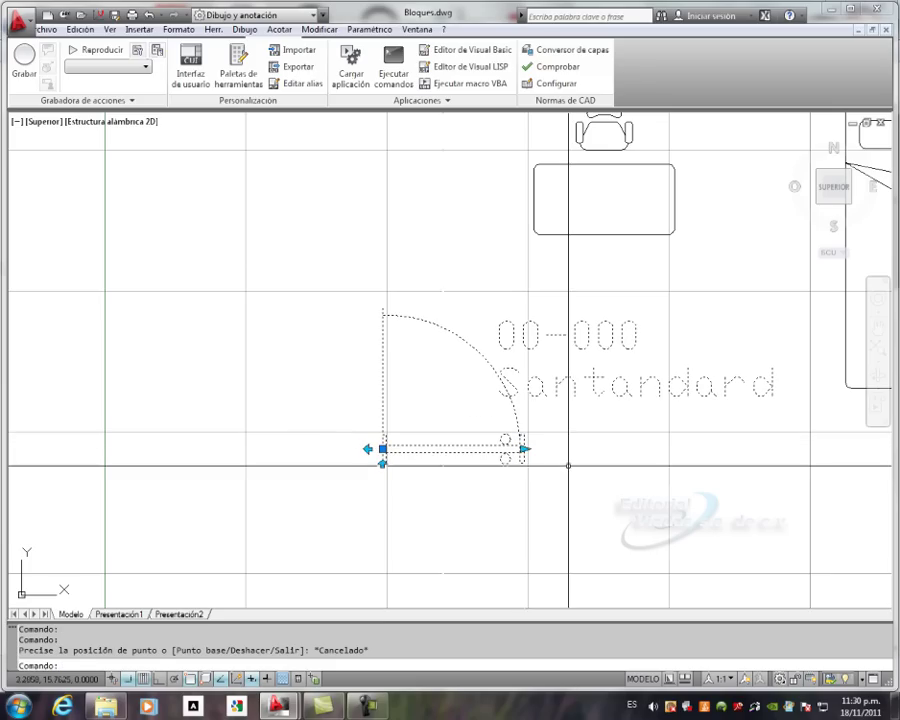
Flip the door horizontally and vertically and back, shorten it from the right end, then deselect.
left_click(368, 449)
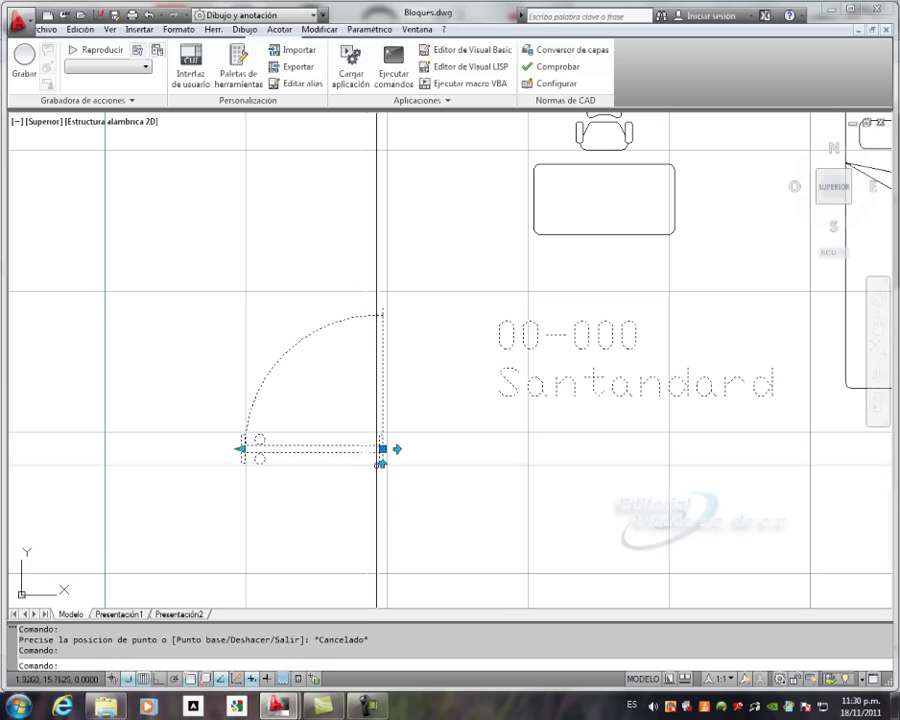
left_click(382, 462)
left_click(382, 434)
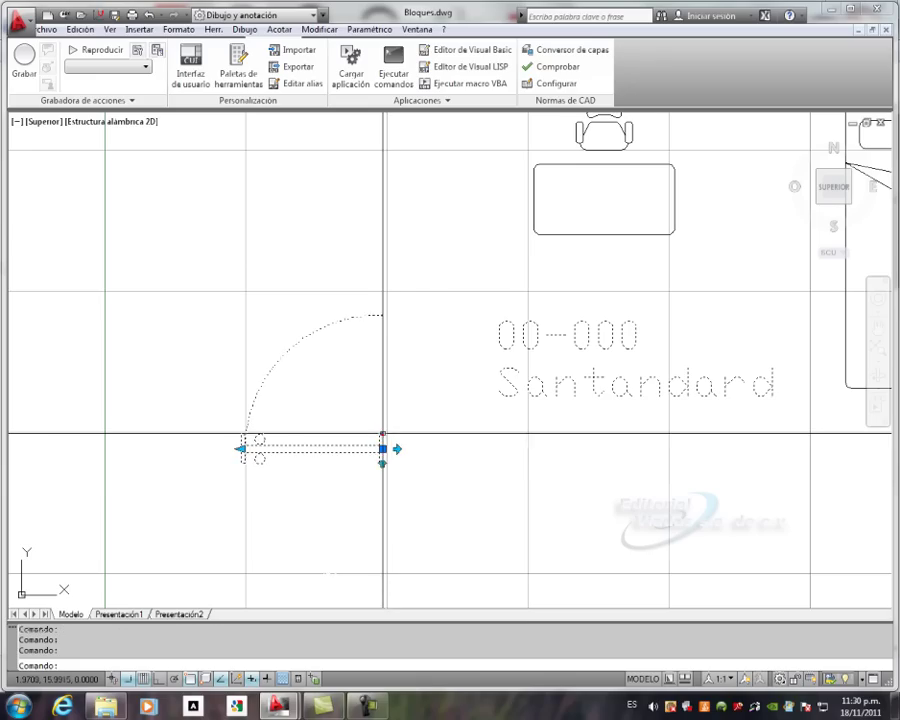
left_click(397, 449)
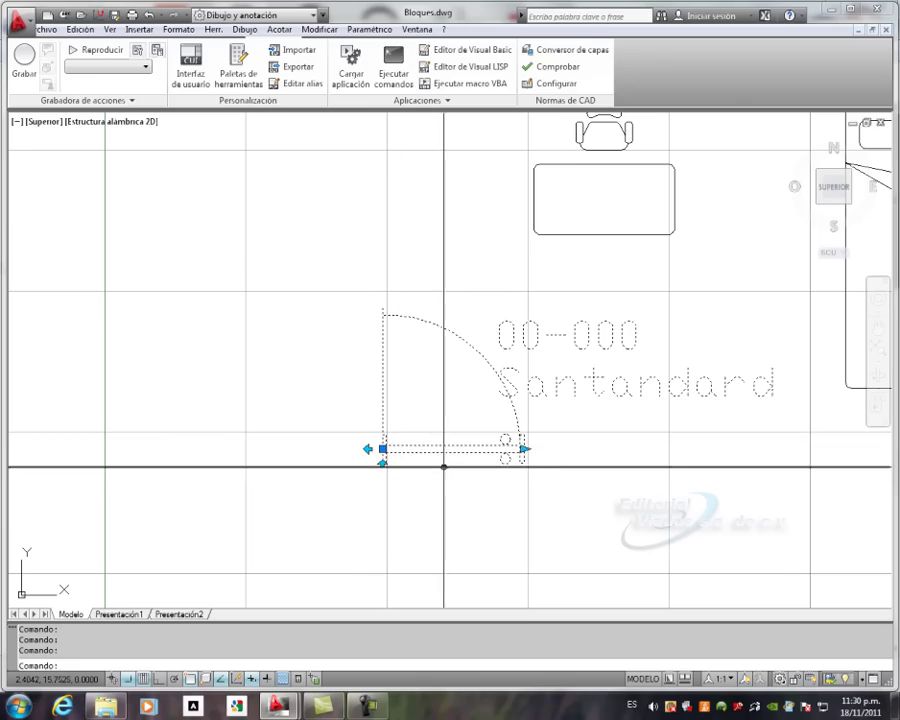
left_click(524, 449)
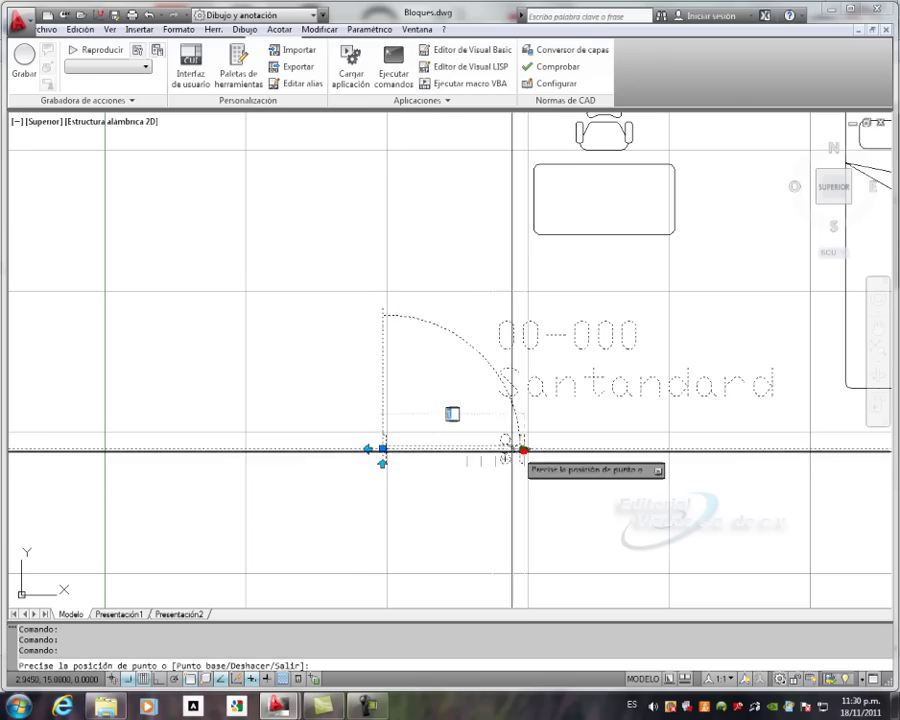
left_click(495, 449)
key("Escape")
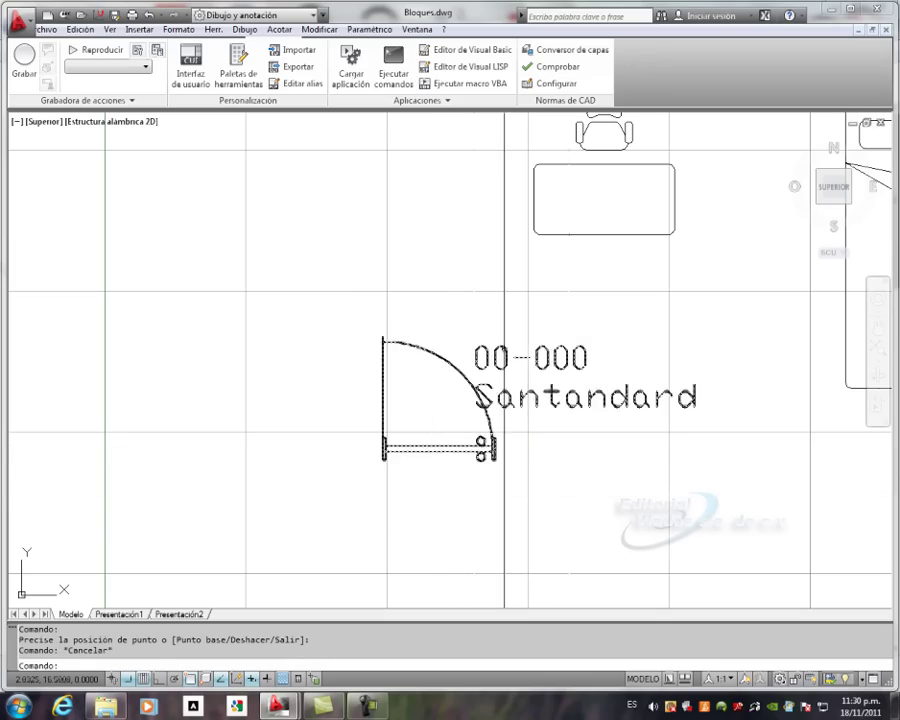
Select the desk-and-chair block and rotate the chair to a new angle with its rotation grip.
middle_click_drag(585, 248, 432, 387)
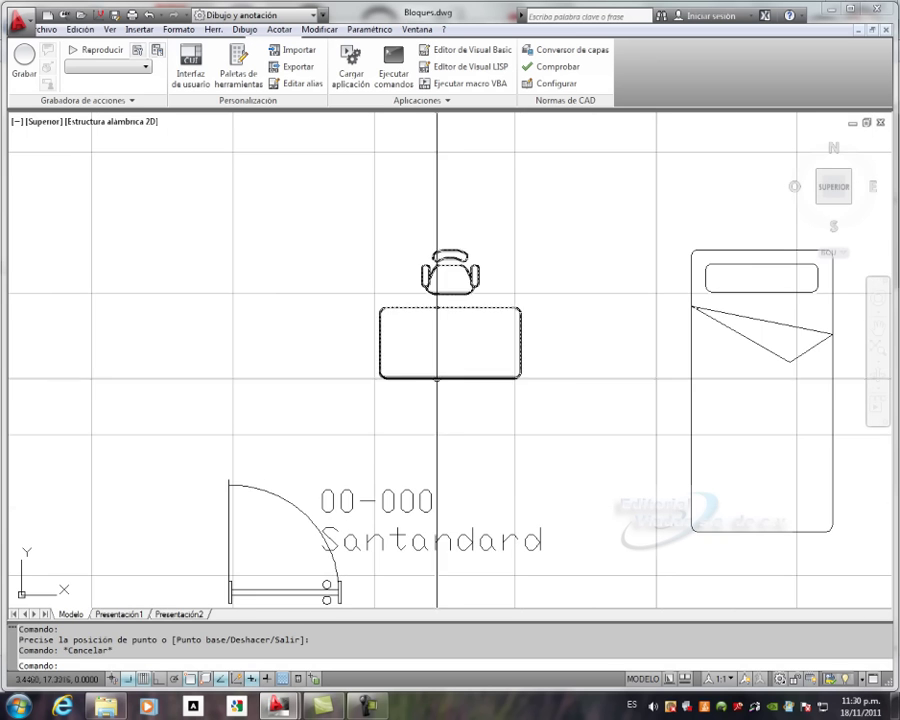
left_click(432, 310)
scroll(450, 317, "up", 2)
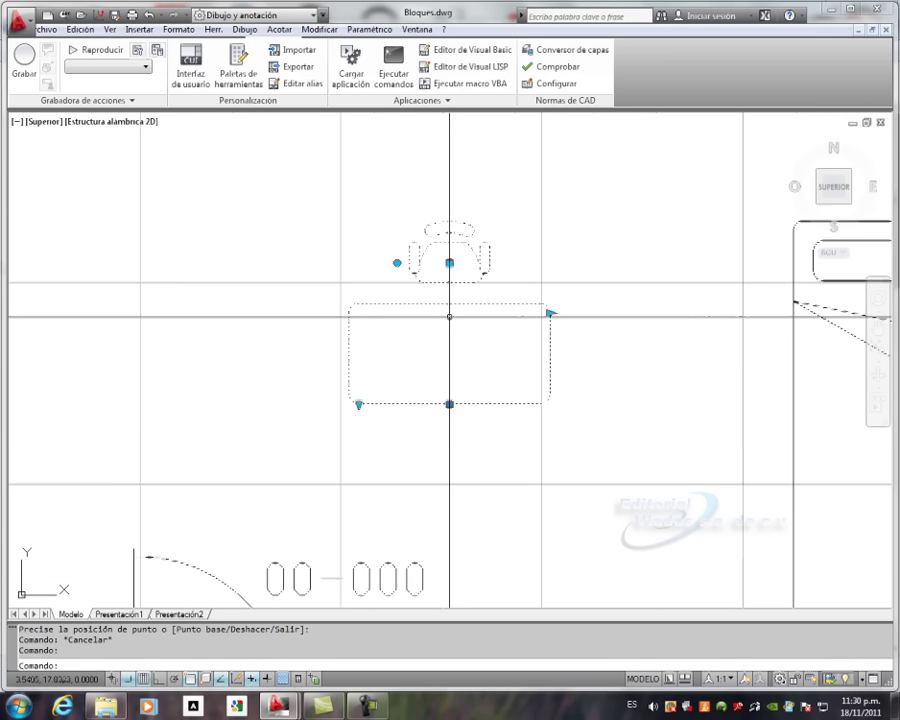
left_click(397, 263)
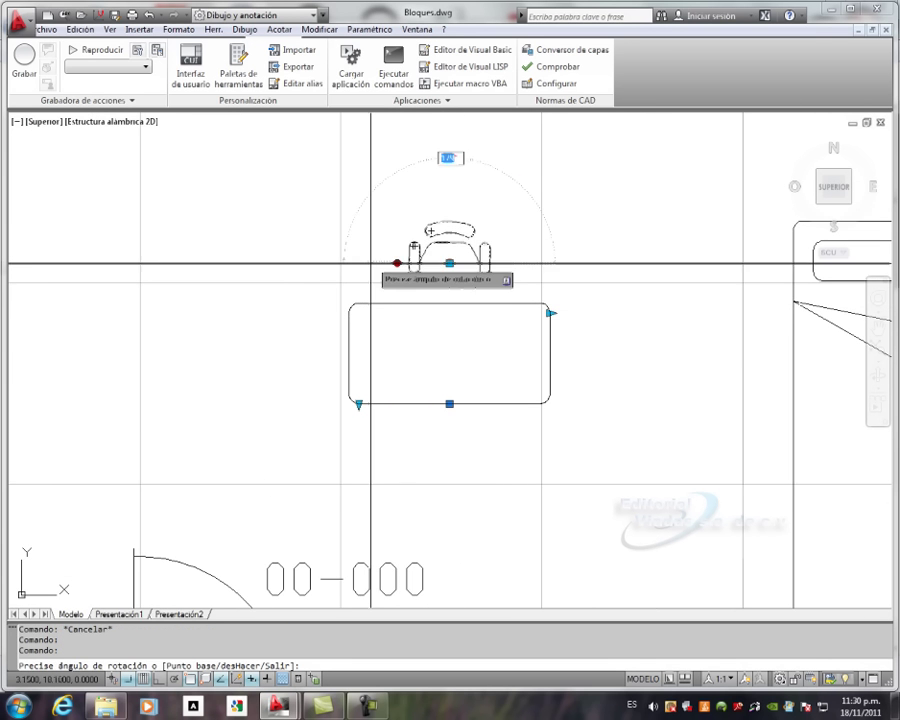
left_click(372, 223)
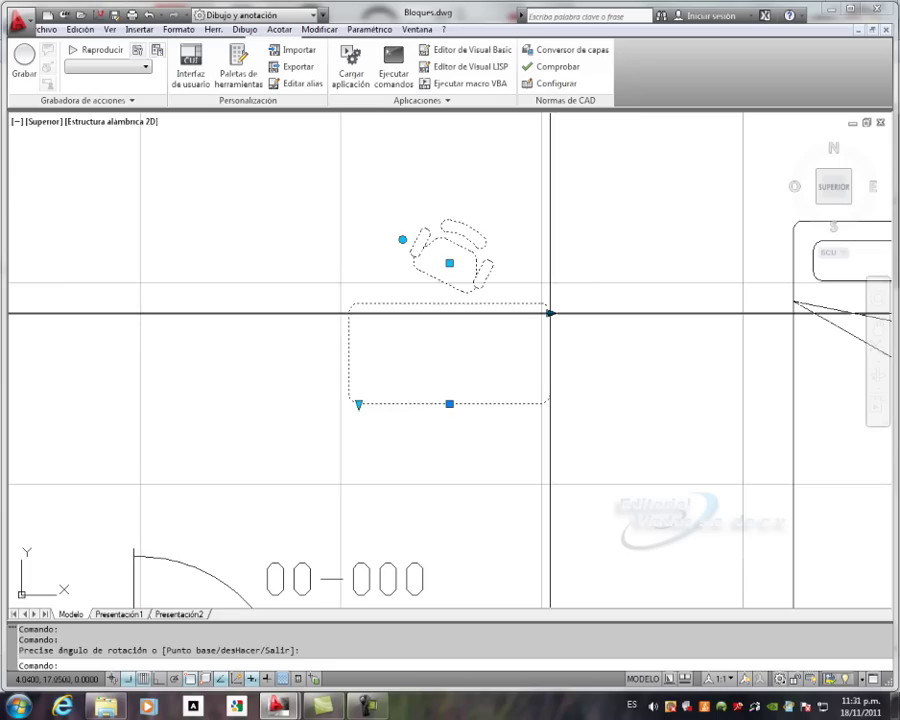
Try stretching the desk's right edge and bottom edge, restoring the bottom edge's original height.
left_click(550, 313)
key("Escape")
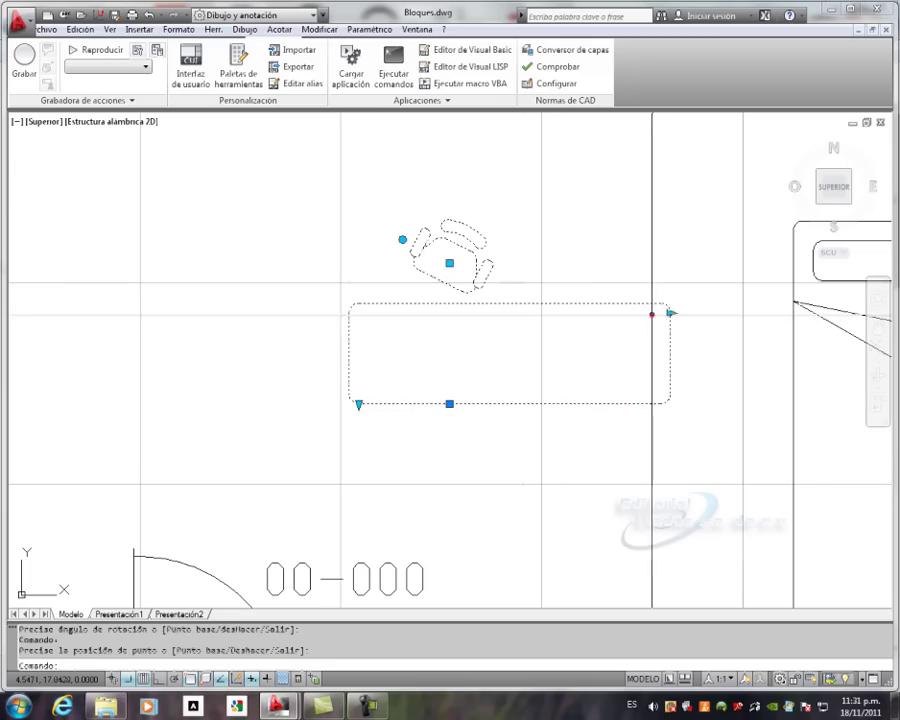
left_click(358, 404)
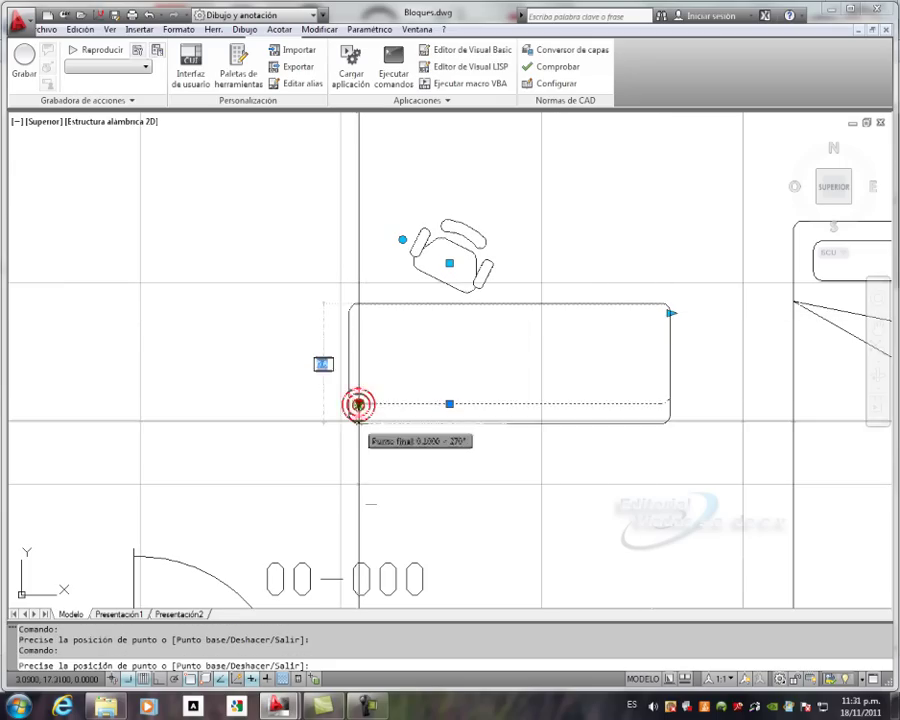
left_click(358, 490)
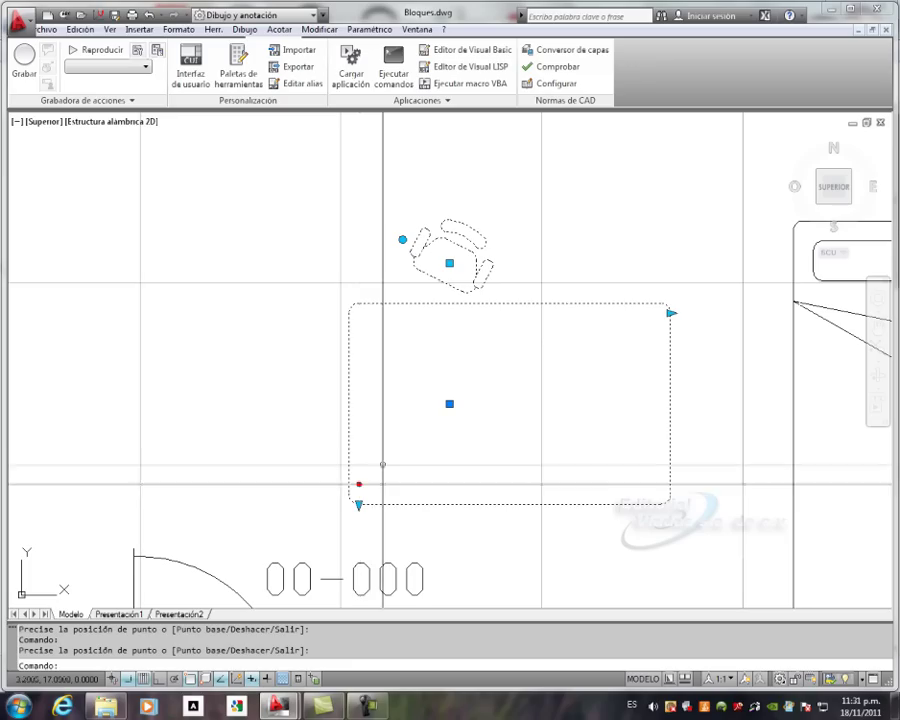
left_click(358, 499)
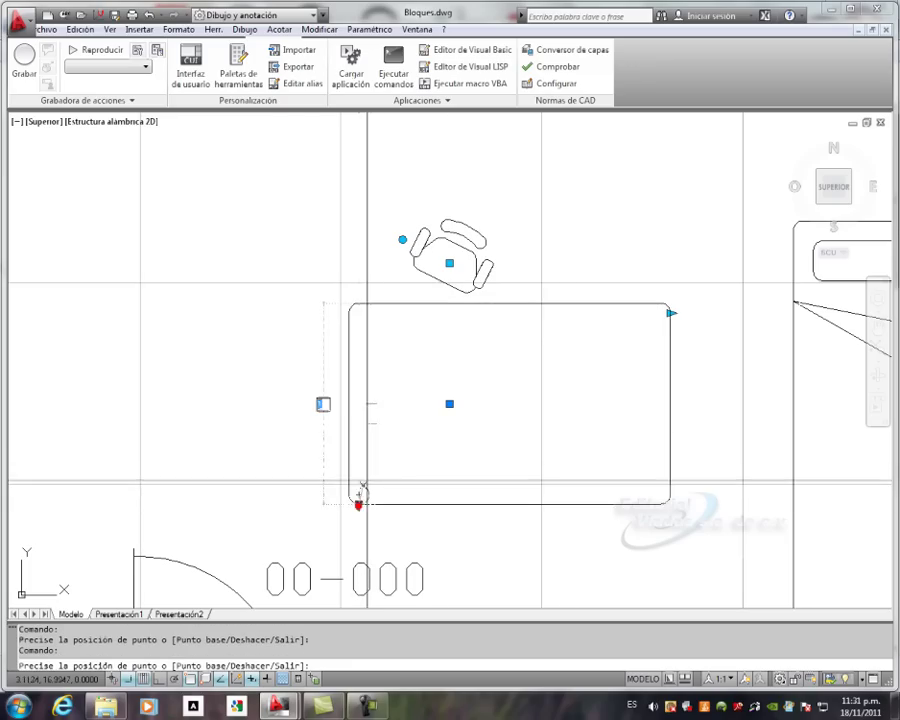
left_click(359, 405)
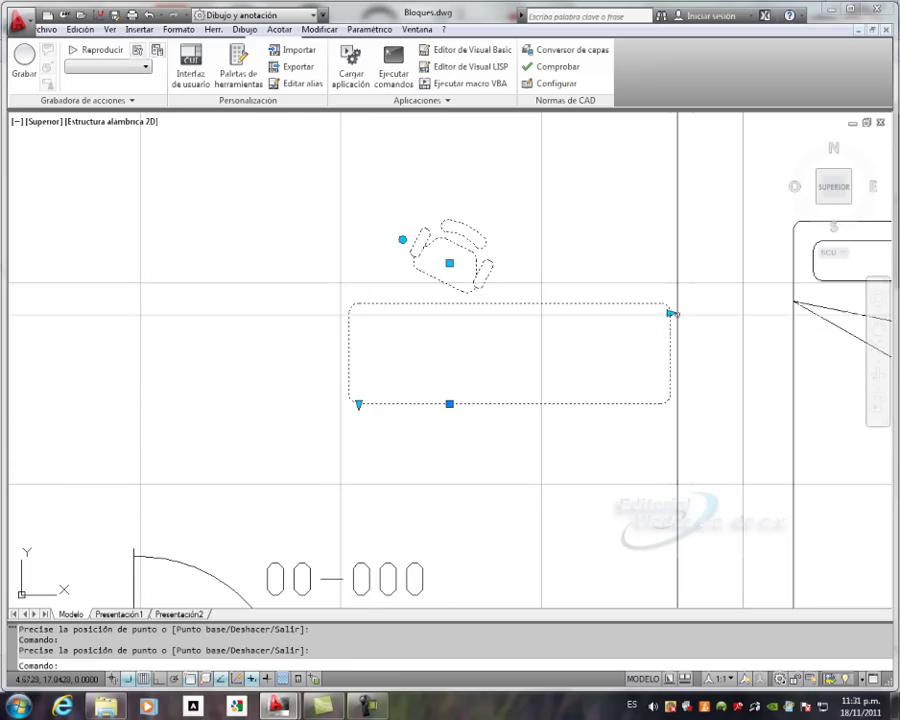
Stretch the desk's right edge to its new position, clear the selection and pan back.
left_click(670, 313)
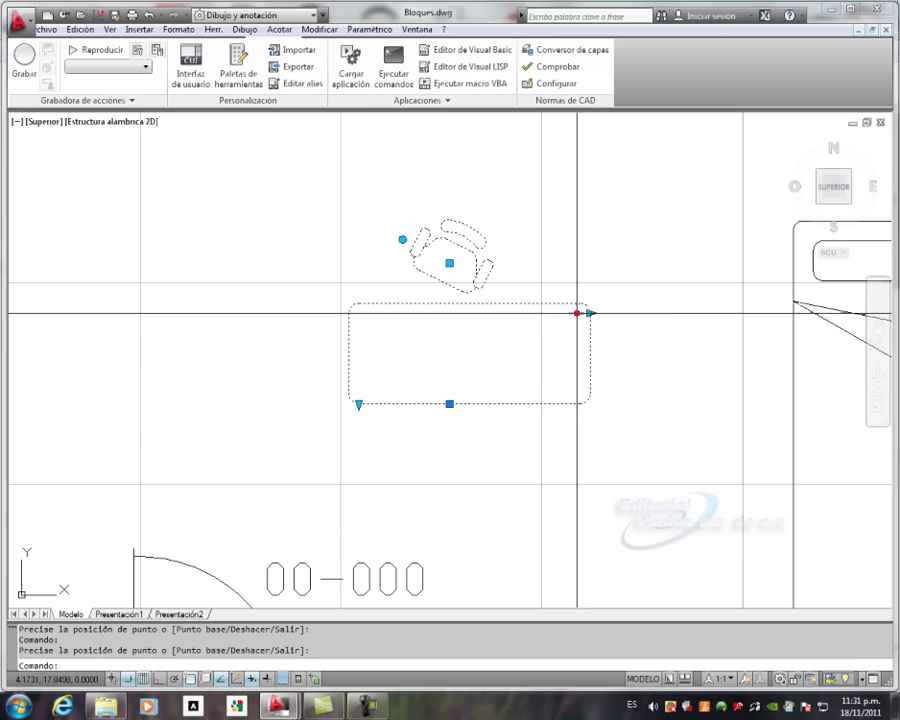
left_click(586, 313)
key("Escape")
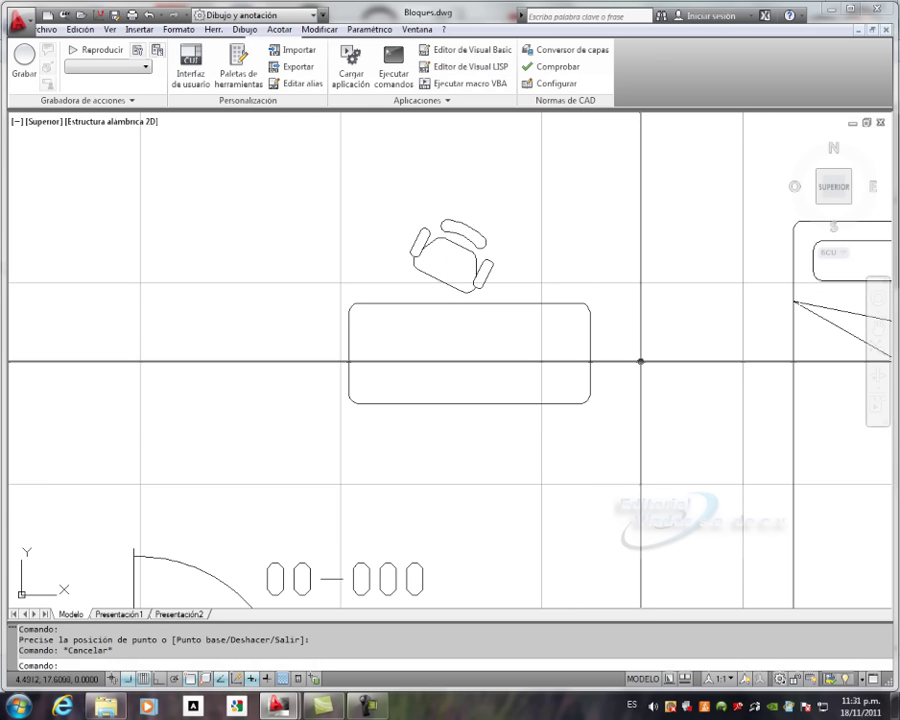
mouse_move(636, 358)
middle_mouse_down()
mouse_move(566, 354)
mouse_move(286, 280)
mouse_move(573, 297)
middle_mouse_up()
scroll(300, 282, "down", 2)
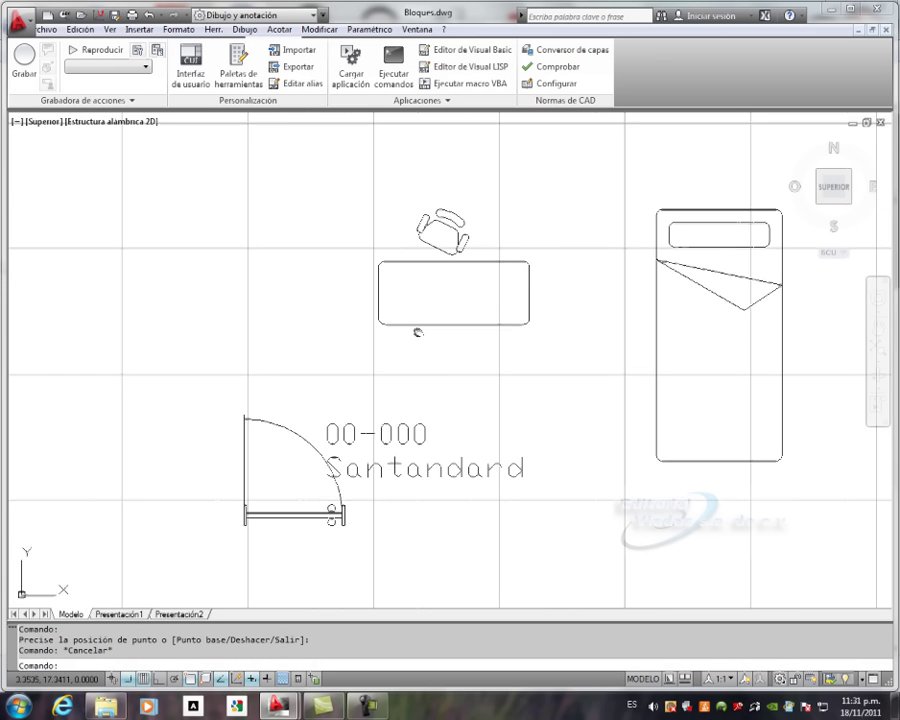
Nudge the view slightly up-left and bring up the Inicio ribbon tab's drawing and modify tools.
middle_click_drag(415, 330, 386, 304)
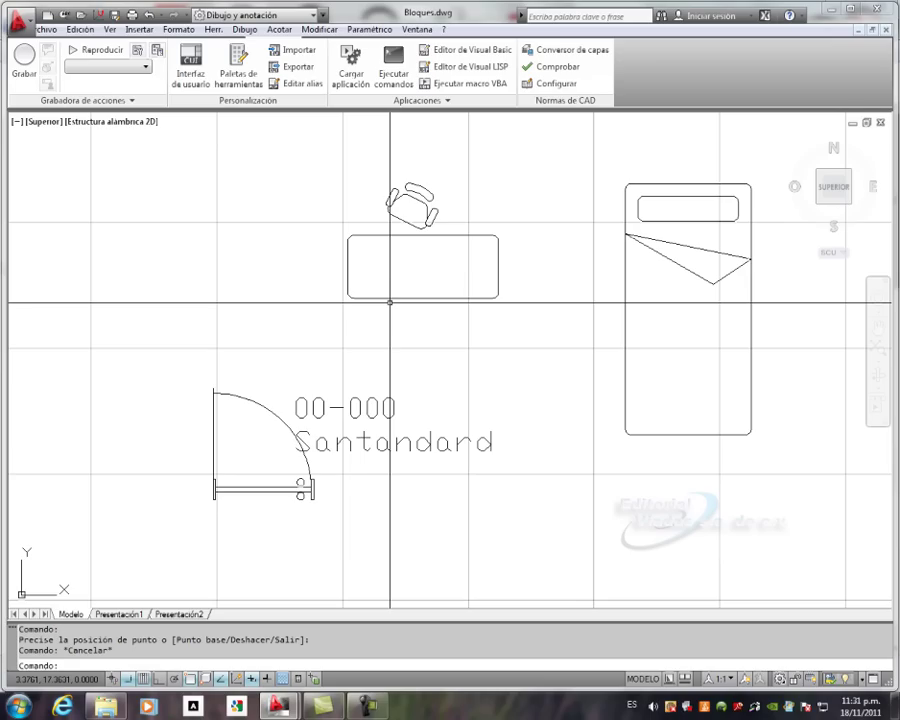
left_click(50, 33)
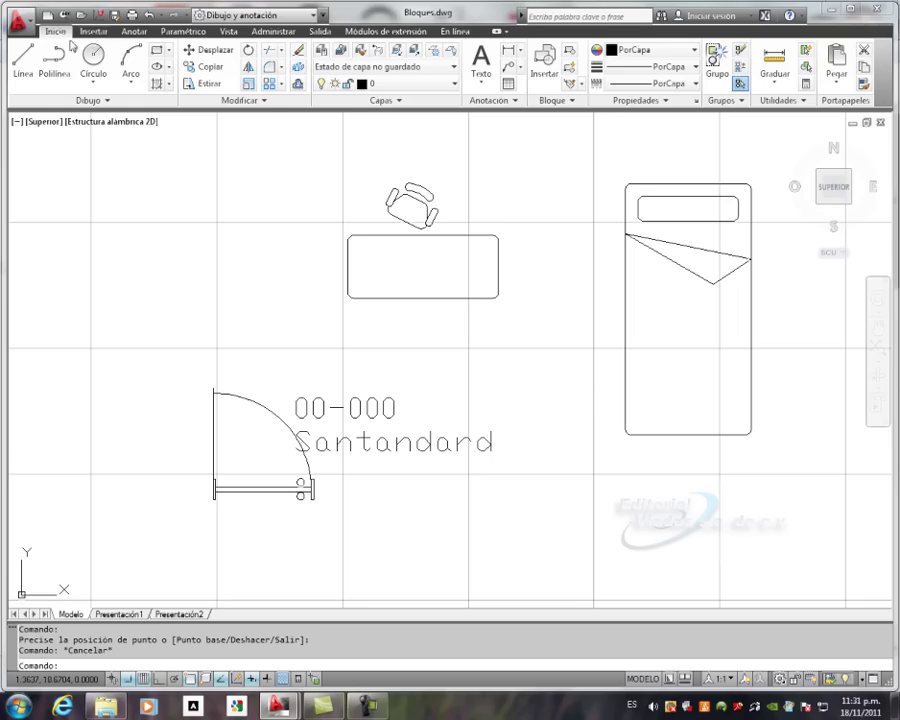
Browse the Insertar, Anotar, Paramétrico and Vista ribbon tabs, ending back on Administrar.
left_click(90, 32)
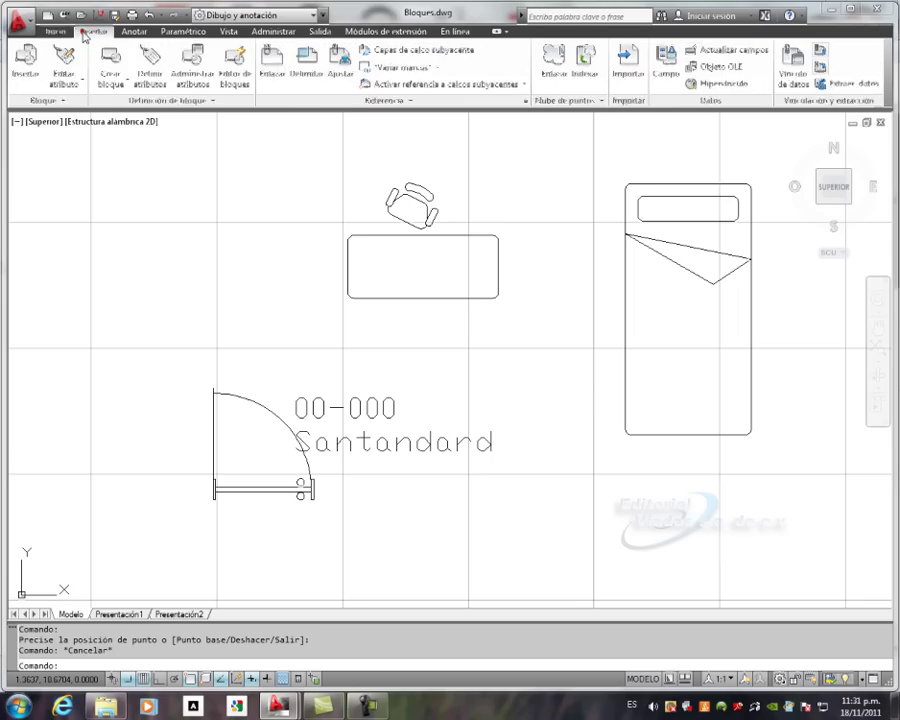
left_click(134, 31)
left_click(166, 33)
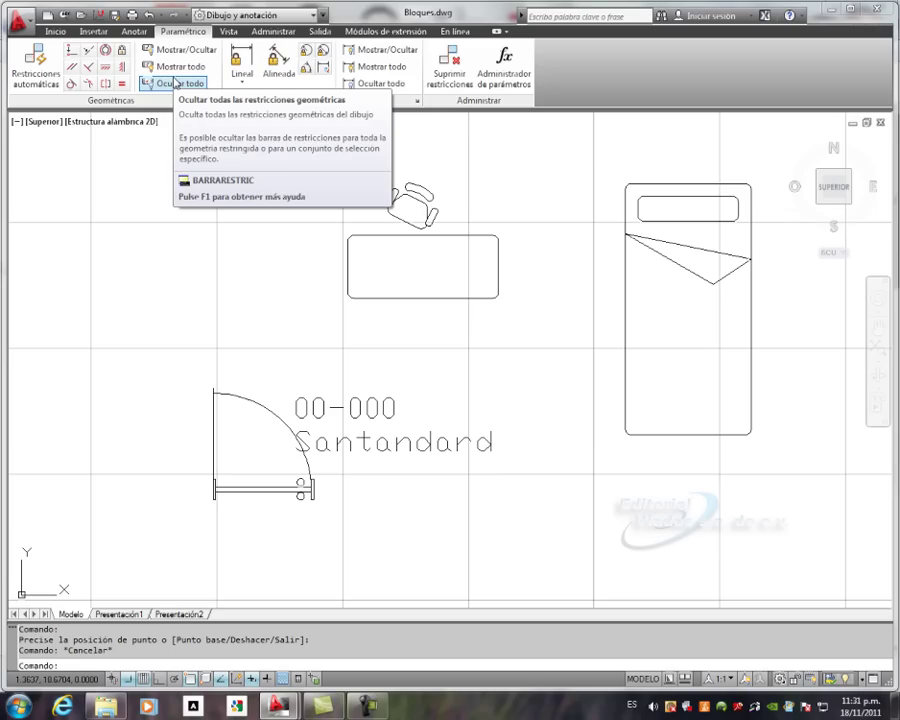
left_click(224, 31)
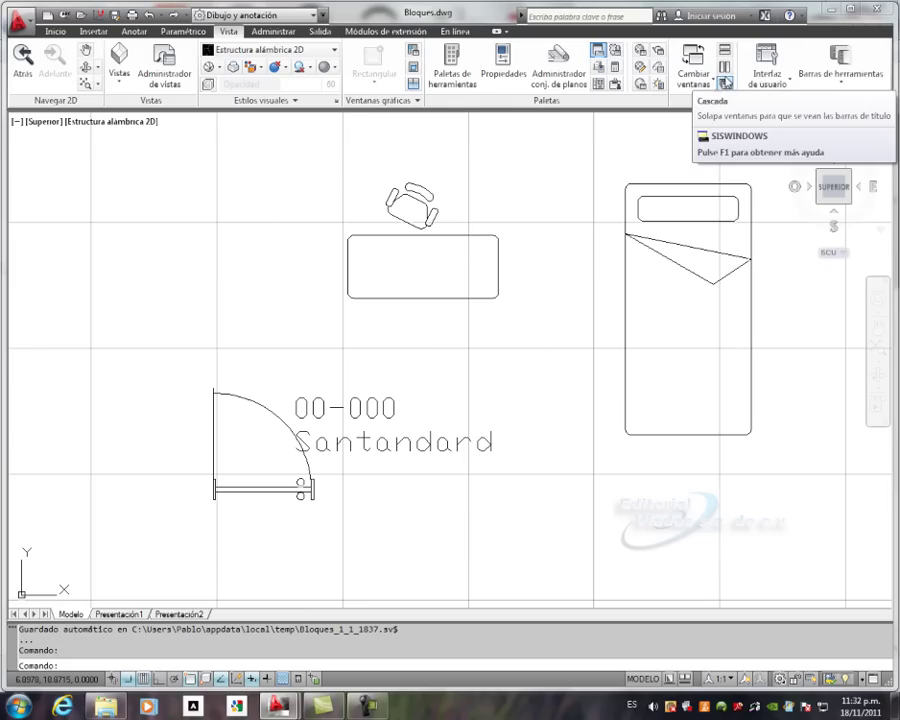
left_click(269, 32)
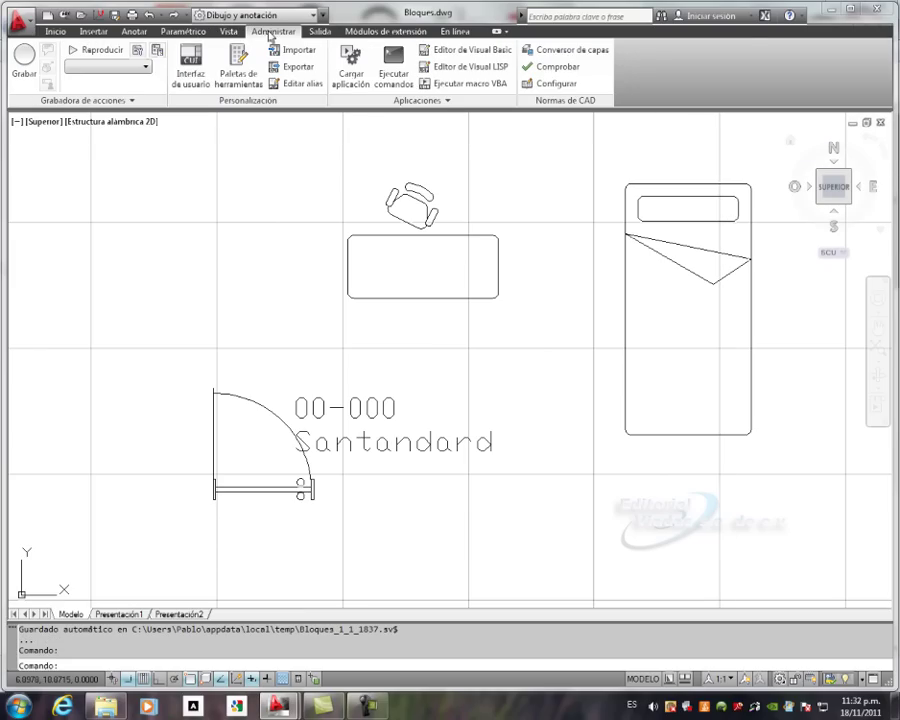